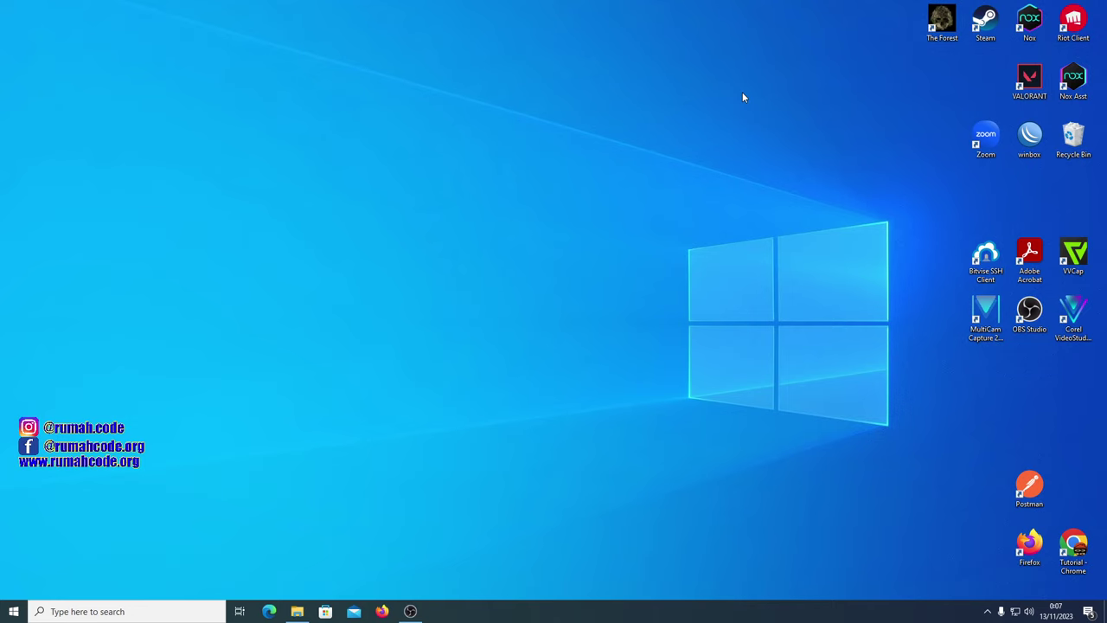
Search Windows for "service" and open the Services console.
key("super")
type("ser")
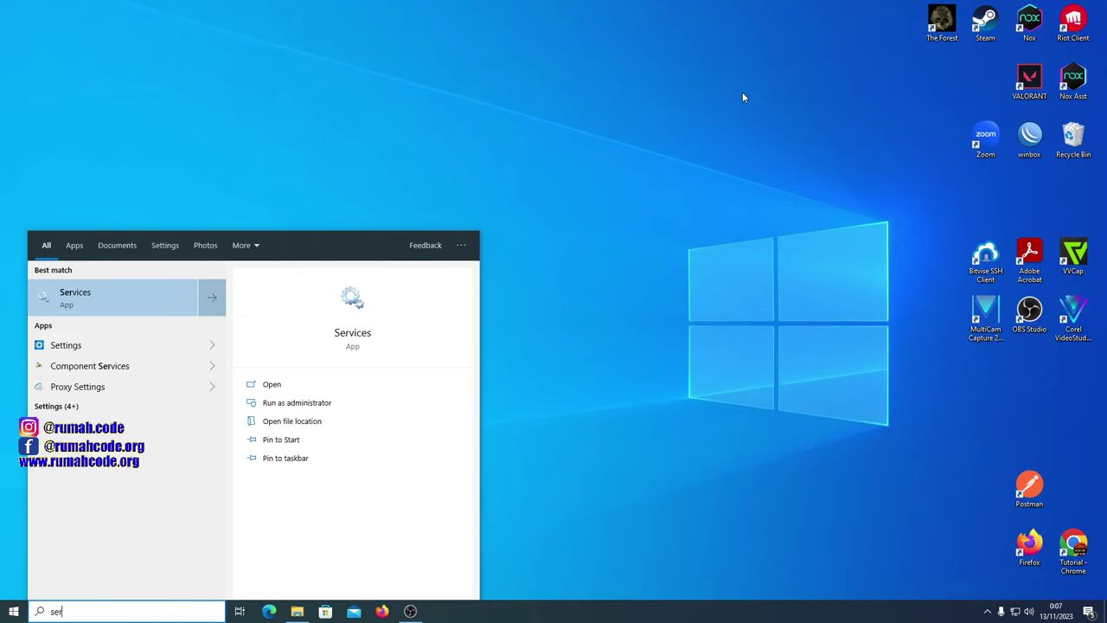
type("vice")
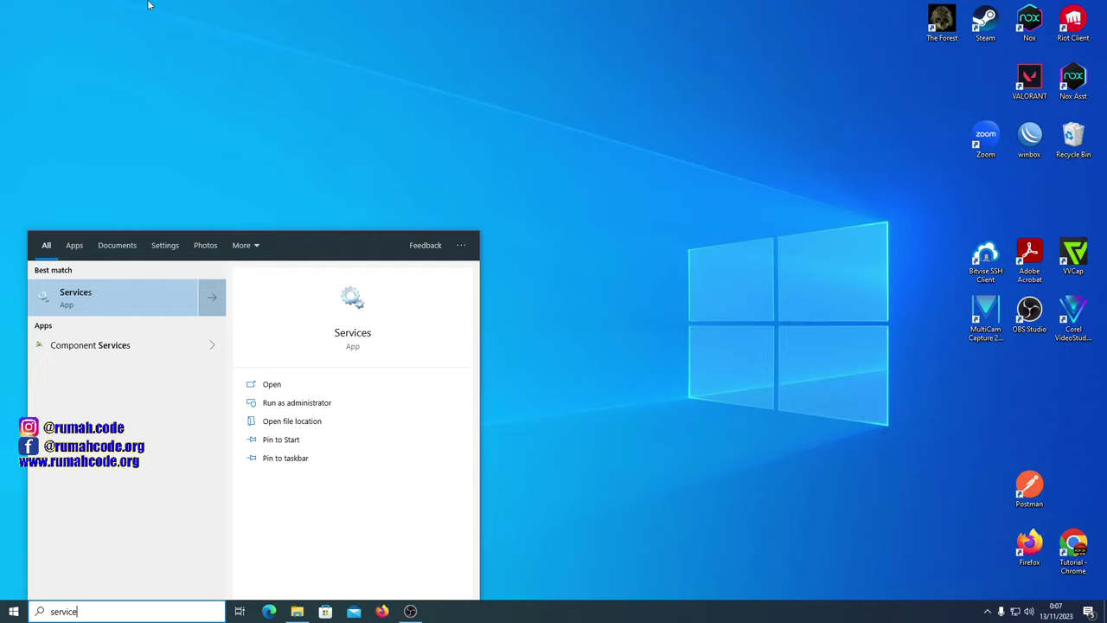
left_click(161, 300)
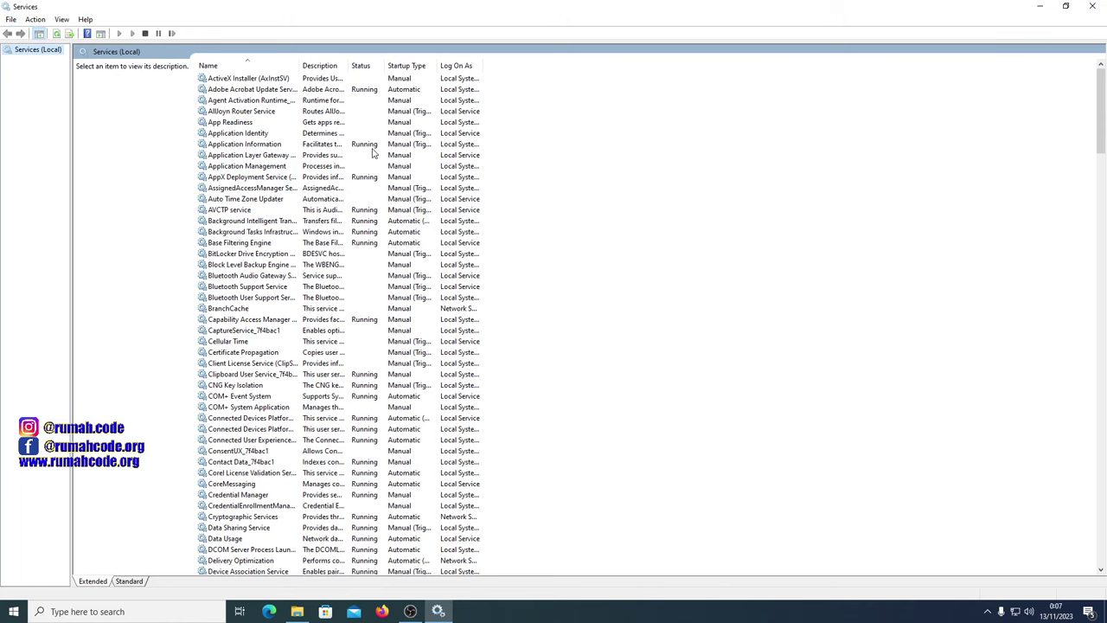
Find the Windows Update service in the list of local services and open its properties.
left_click(374, 145)
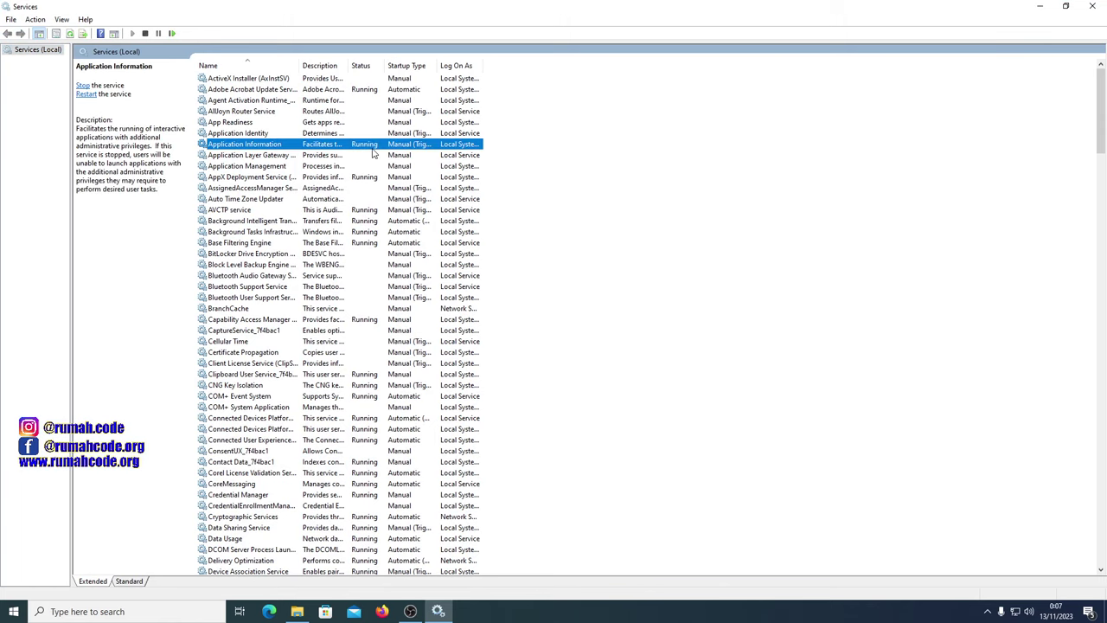
scroll(373, 154, "down", 20)
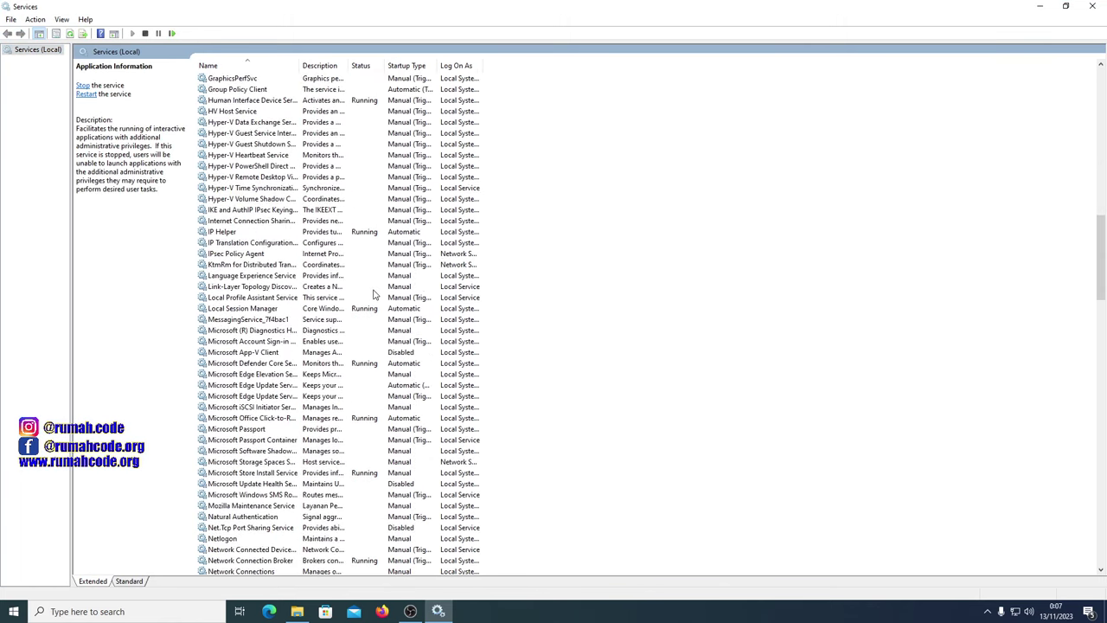
scroll(374, 295, "down", 20)
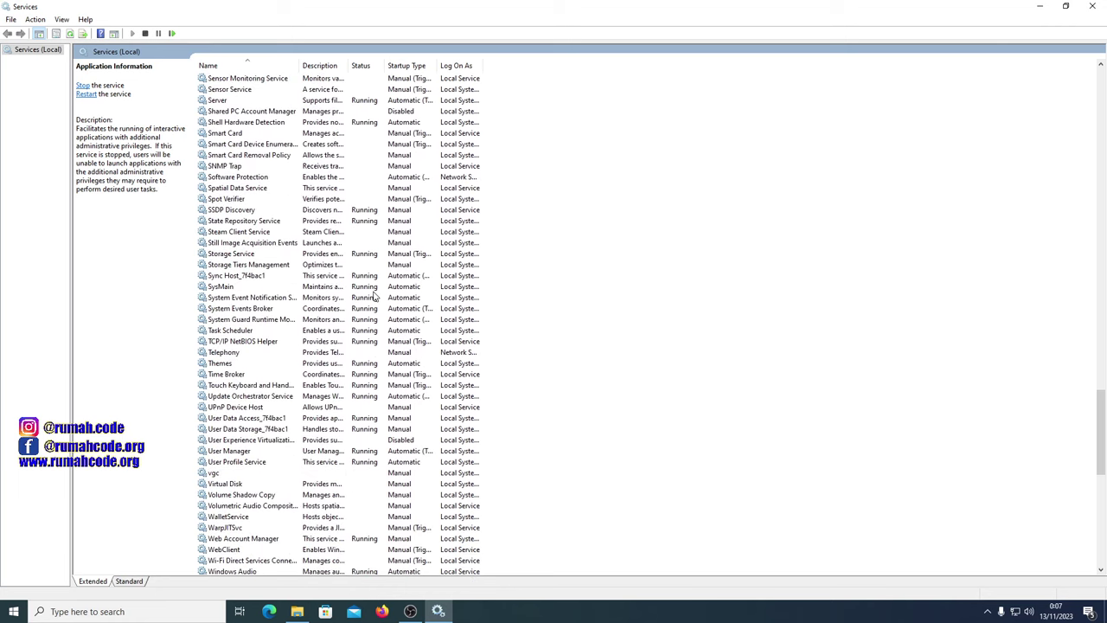
scroll(374, 295, "down", 15)
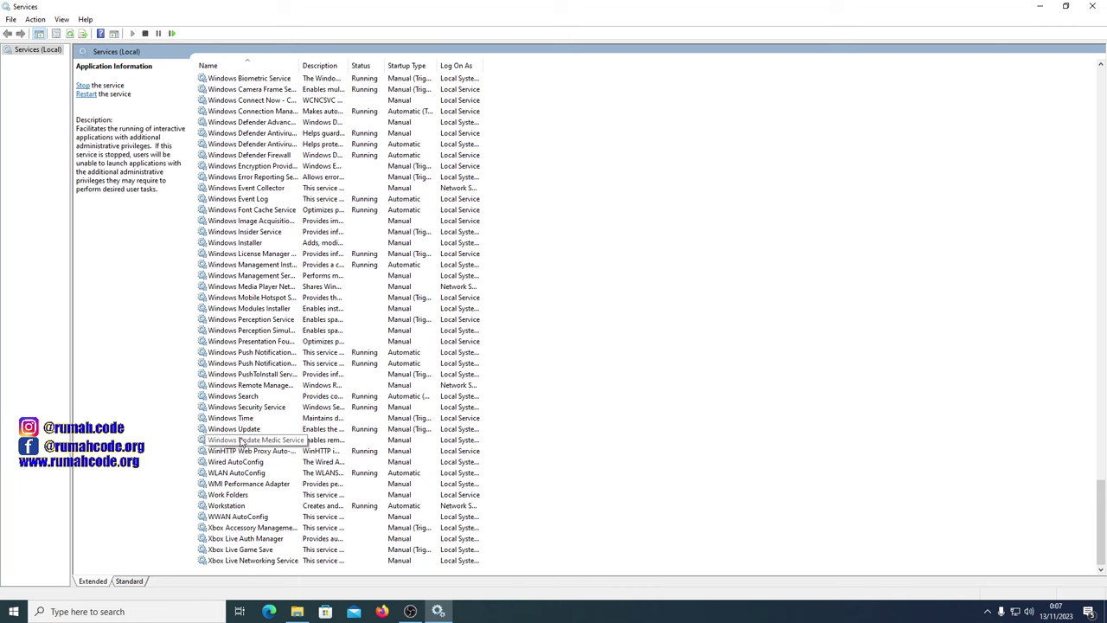
left_click(244, 430)
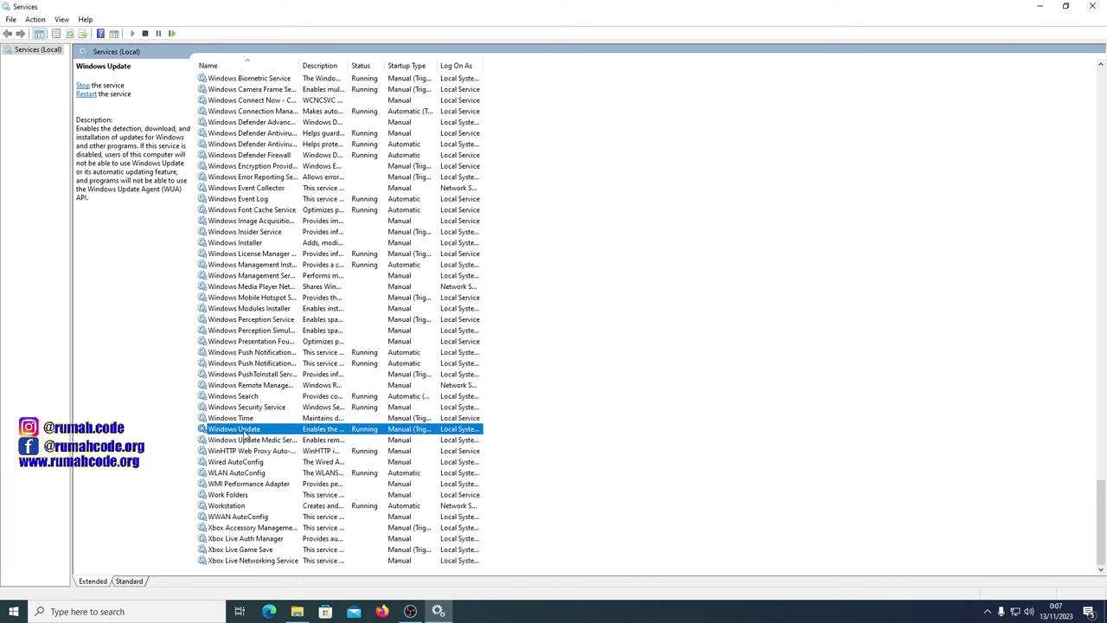
double_click(245, 432)
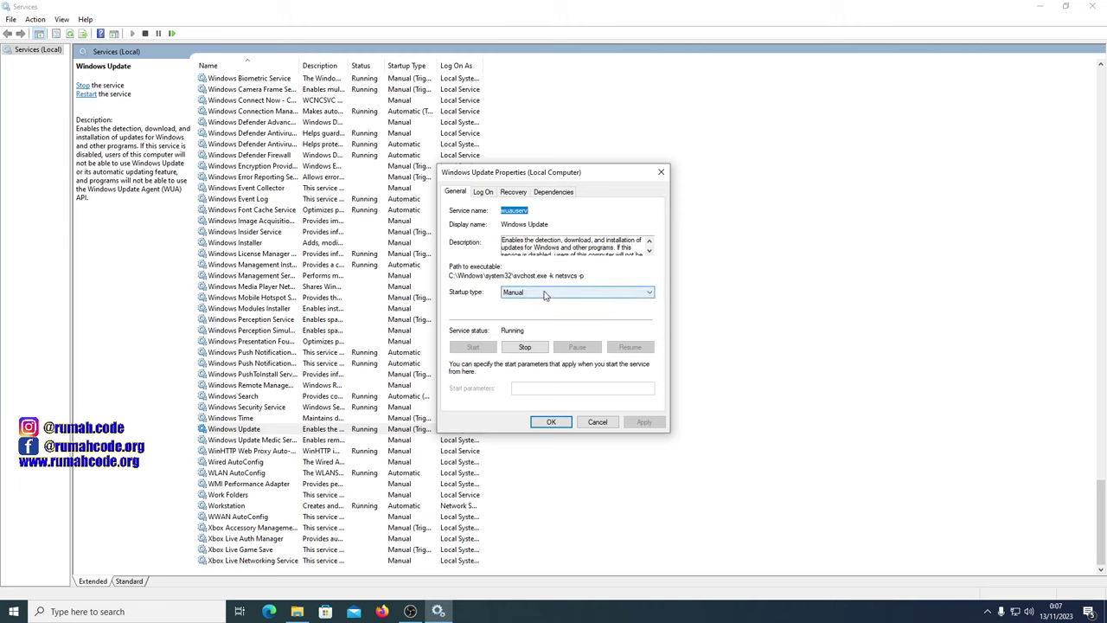
Set the Windows Update startup type to Disabled and stop the running service.
left_click(545, 294)
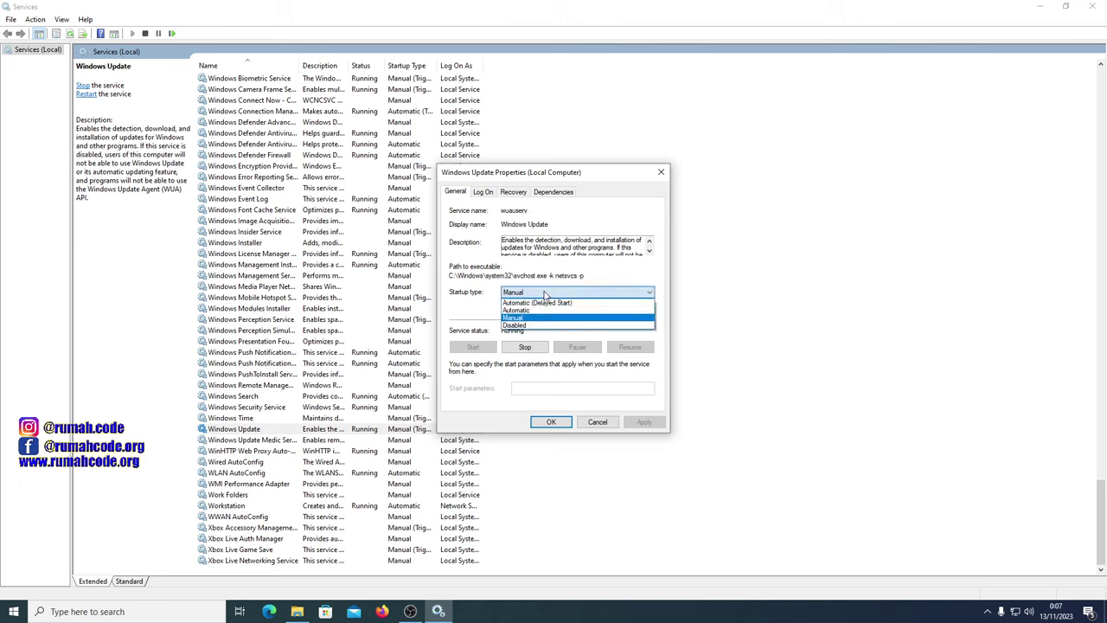
left_click(517, 326)
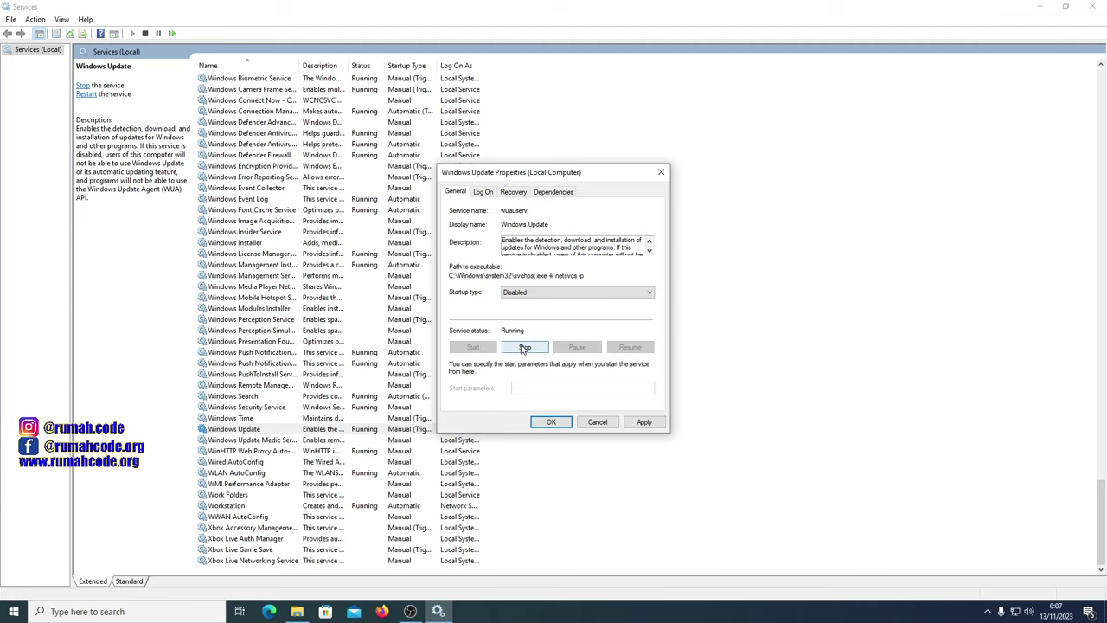
left_click(525, 347)
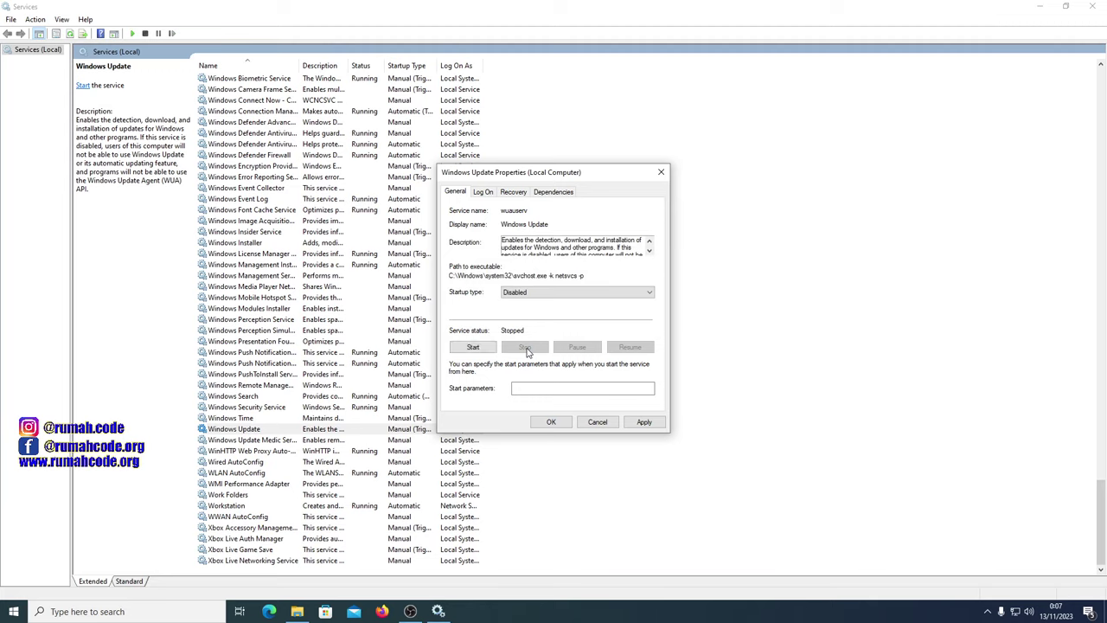
In the Windows Update recovery settings, set the first failure response to Take No Action.
left_click(486, 192)
left_click(511, 193)
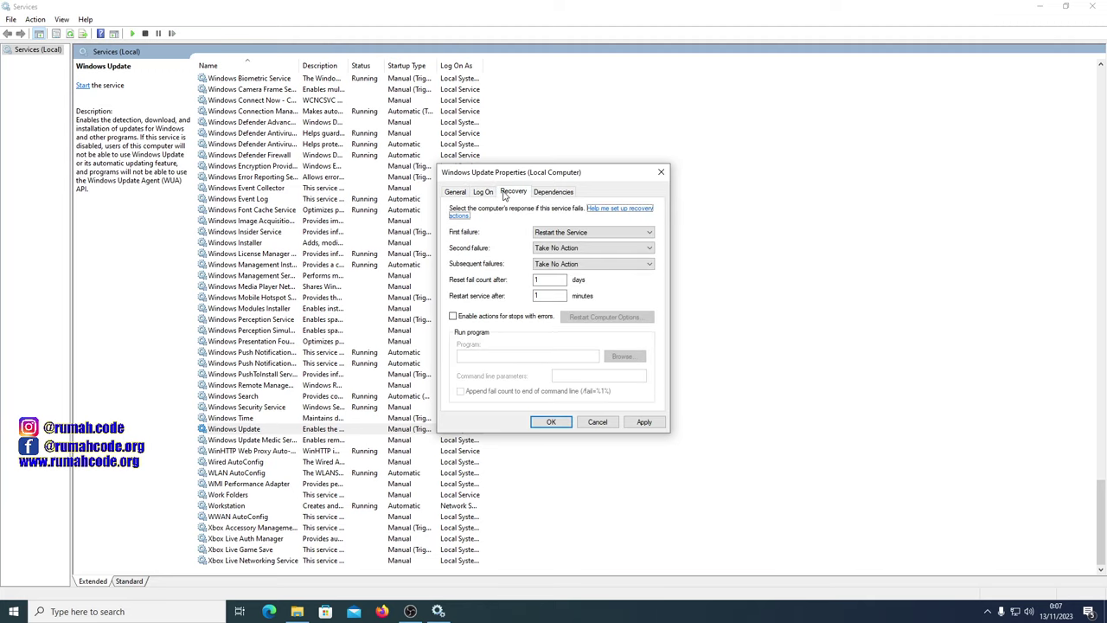
left_click(543, 193)
left_click(524, 192)
left_click(545, 232)
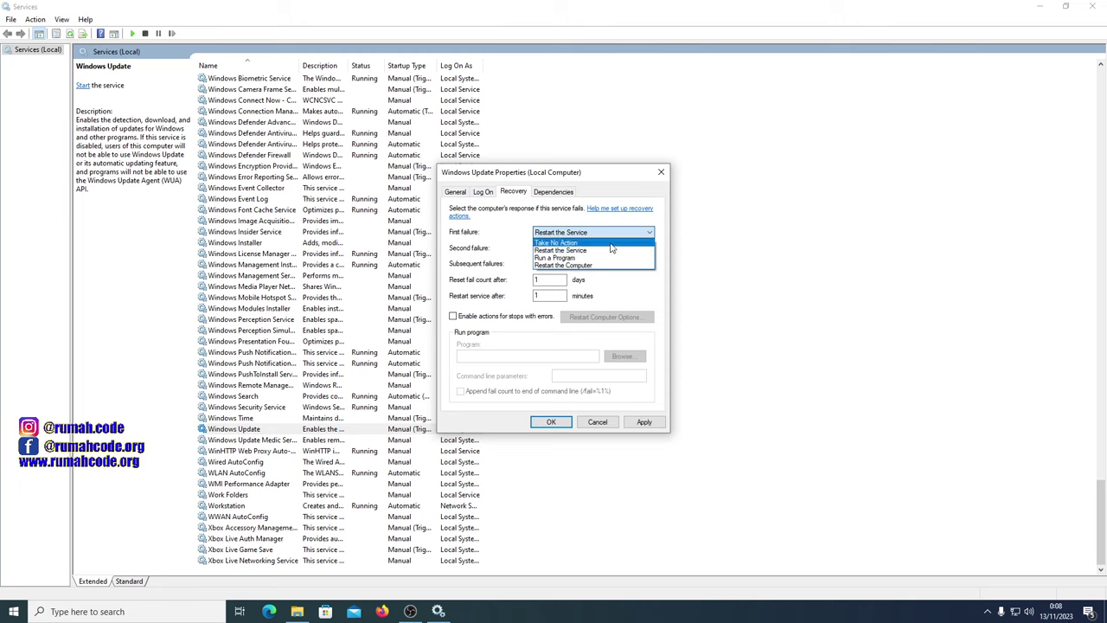
left_click(610, 243)
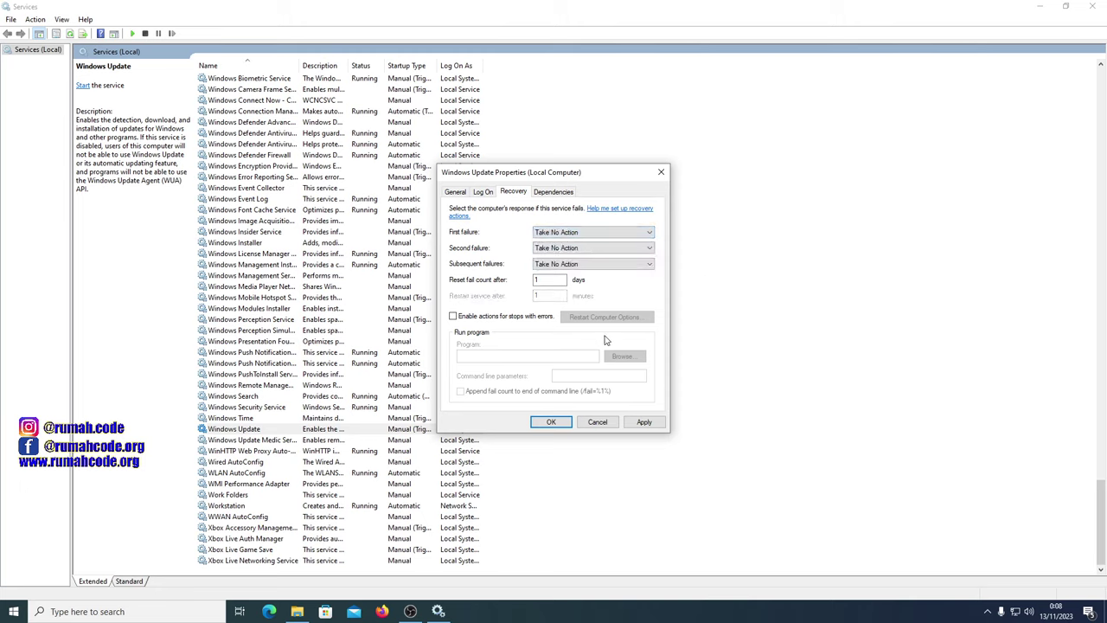
Set the Windows Update fail count to reset after 9999 days, then apply the changes and close the properties.
double_click(556, 281)
type("9999")
left_click(646, 422)
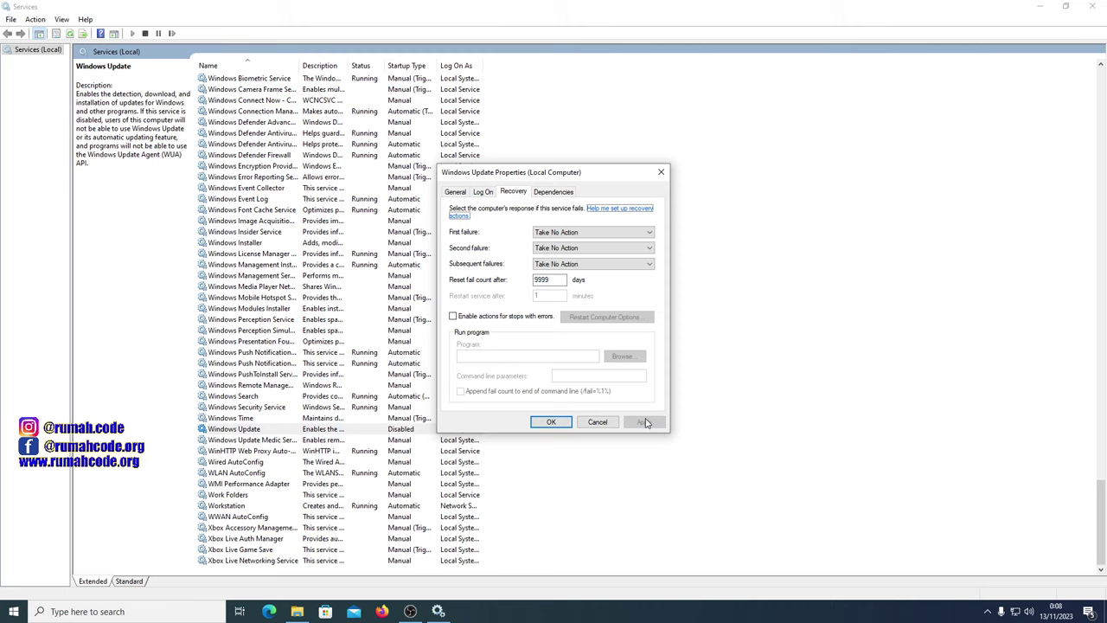
left_click(551, 422)
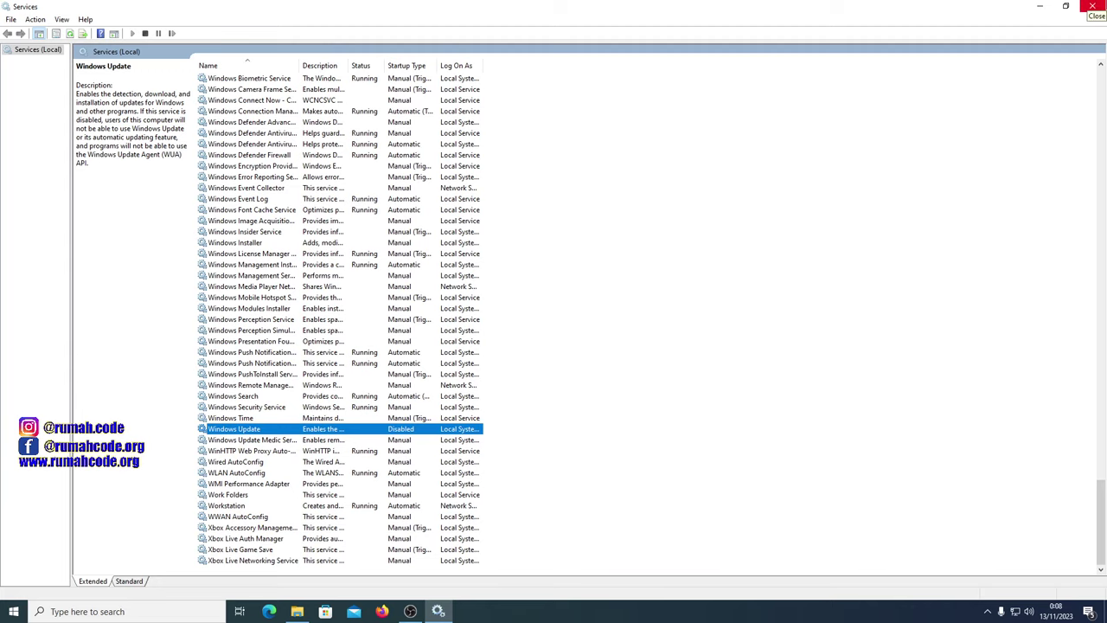
Close the Services console and open Registry Editor in a maximized window.
left_click(1093, 7)
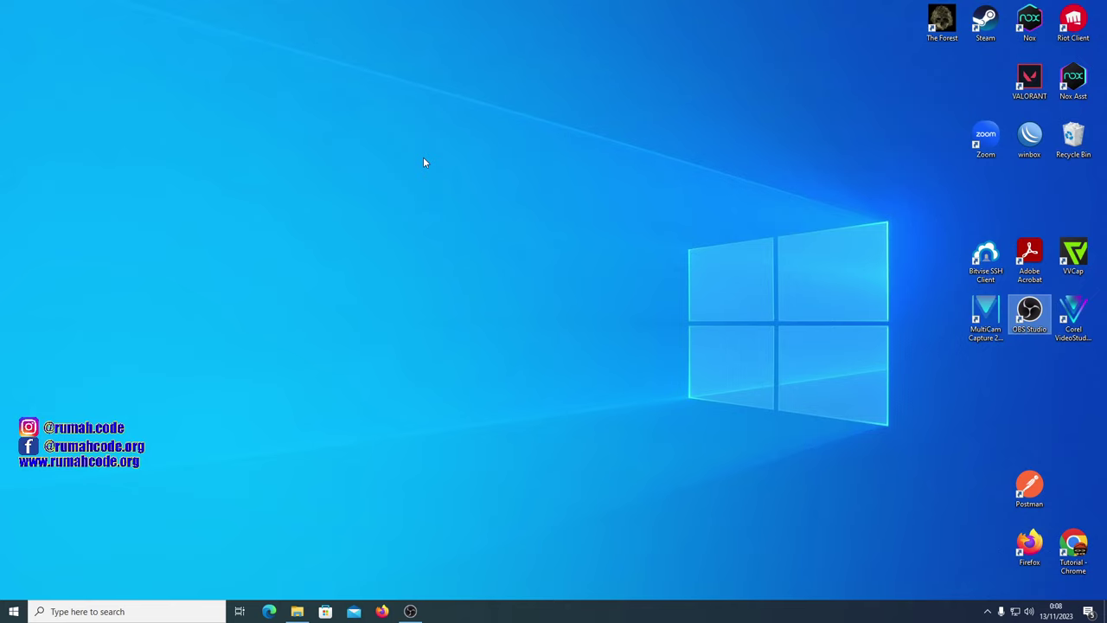
left_click(90, 610)
type("r")
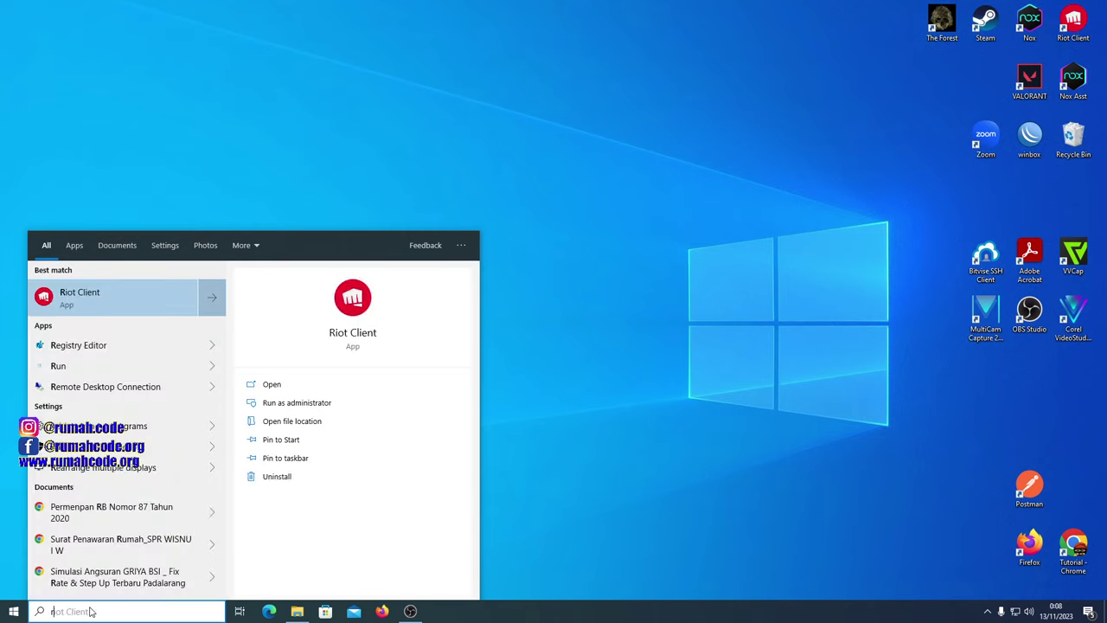
type("ege")
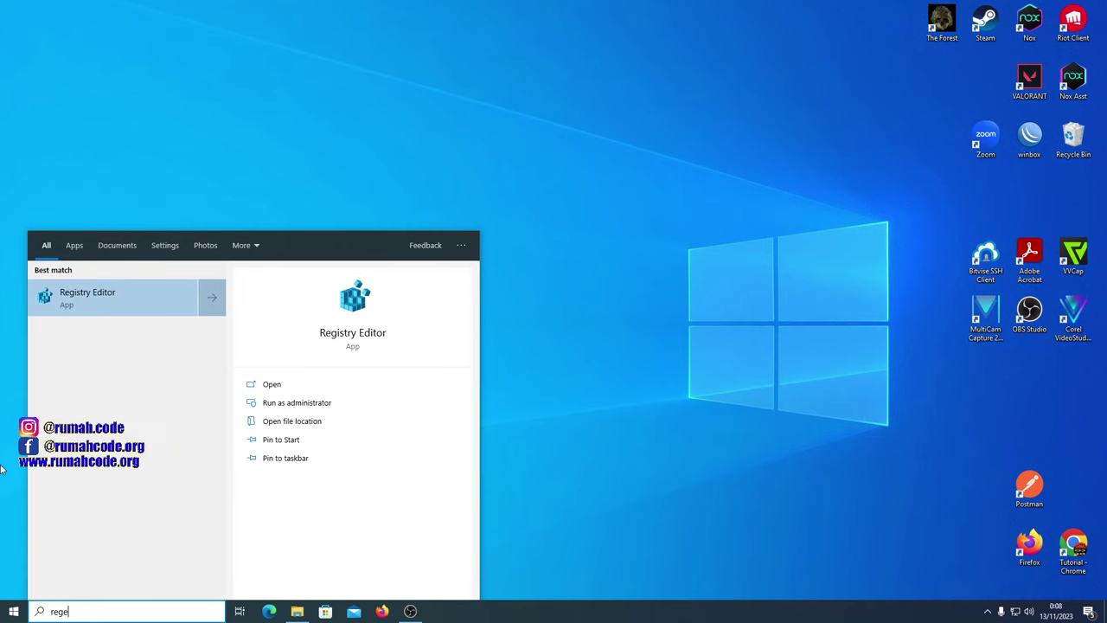
left_click(113, 300)
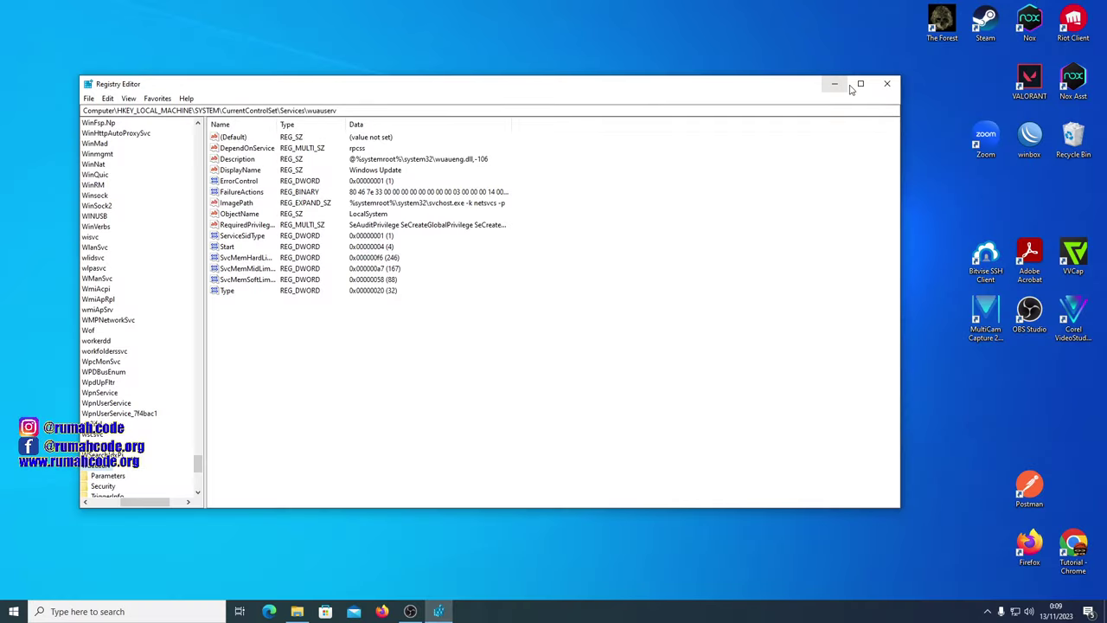
left_click(858, 82)
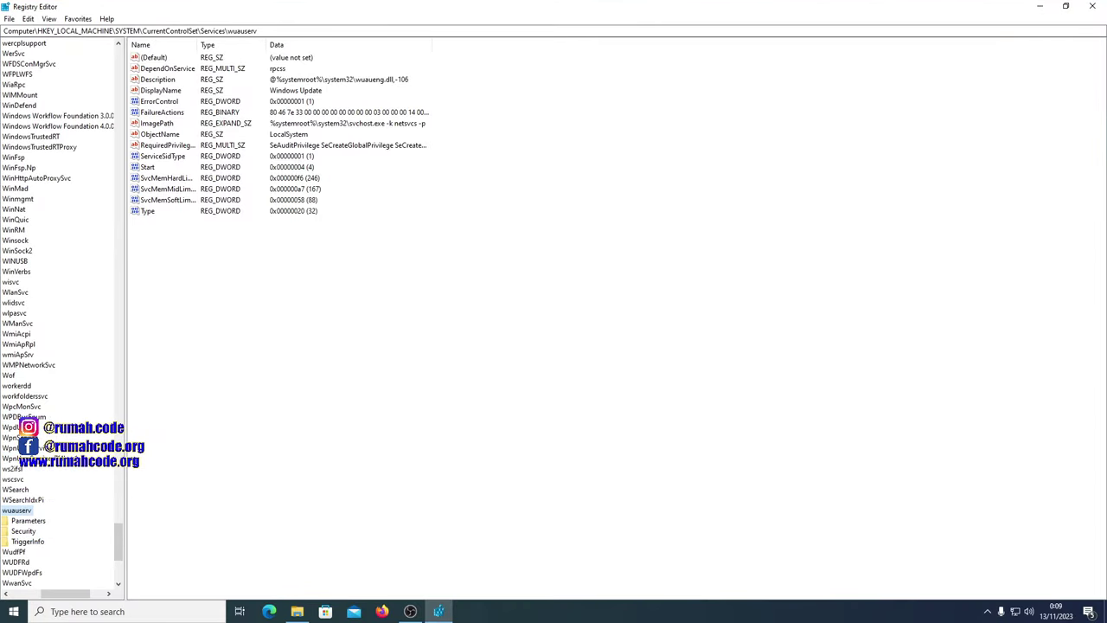
Go to the registry key HKEY_LOCAL_MACHINE\SYSTEM\CurrentControlSet\Services.
scroll(105, 309, "up", 20)
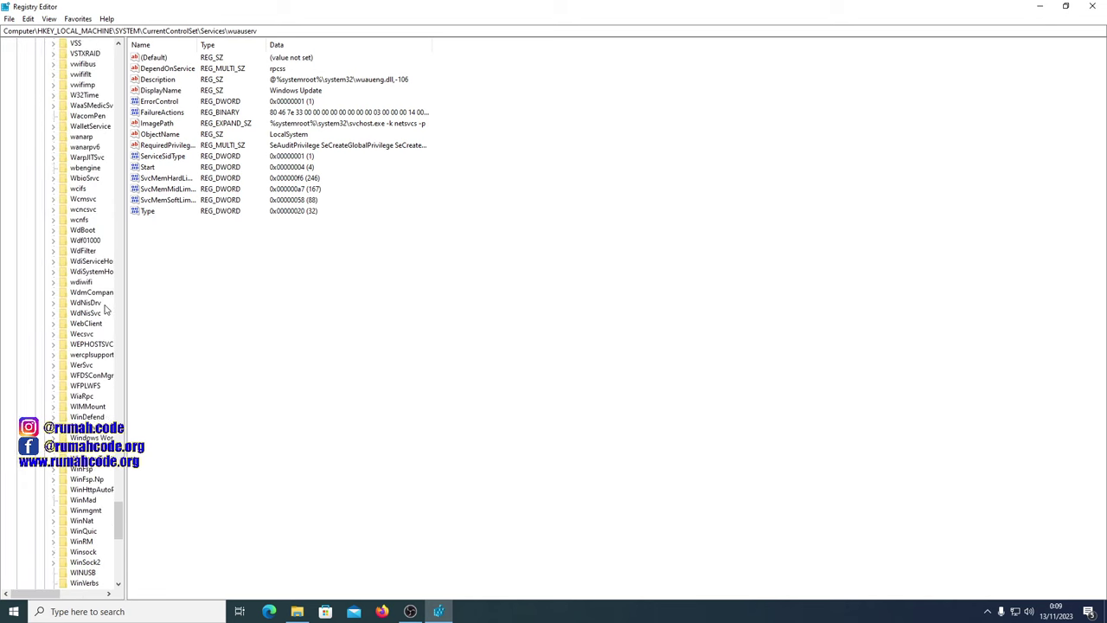
scroll(104, 309, "up", 9)
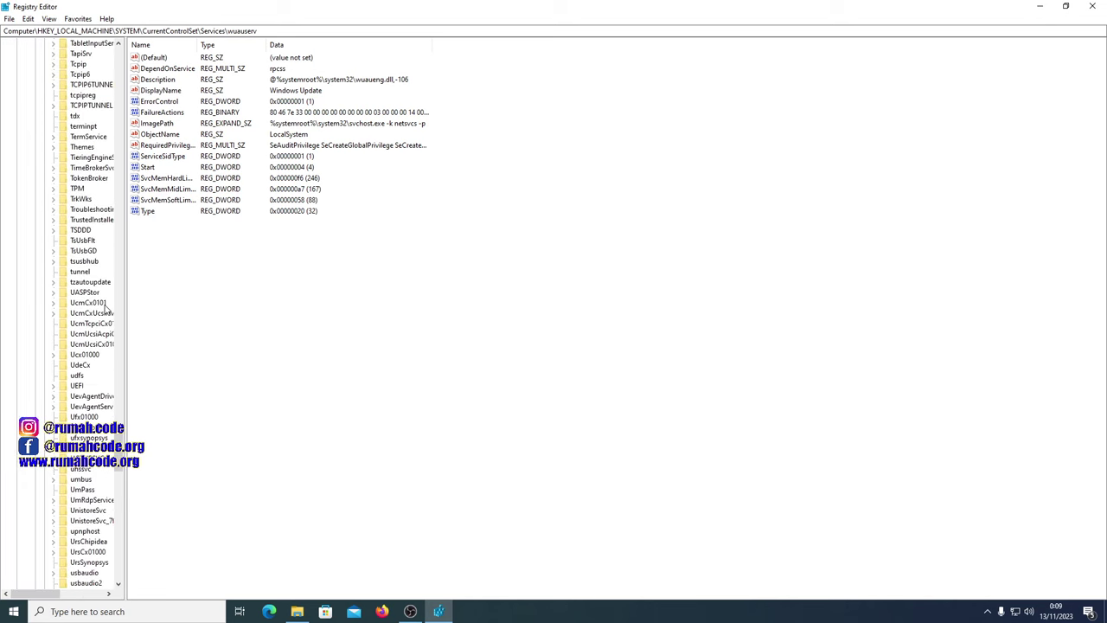
scroll(57, 73, "up", 20)
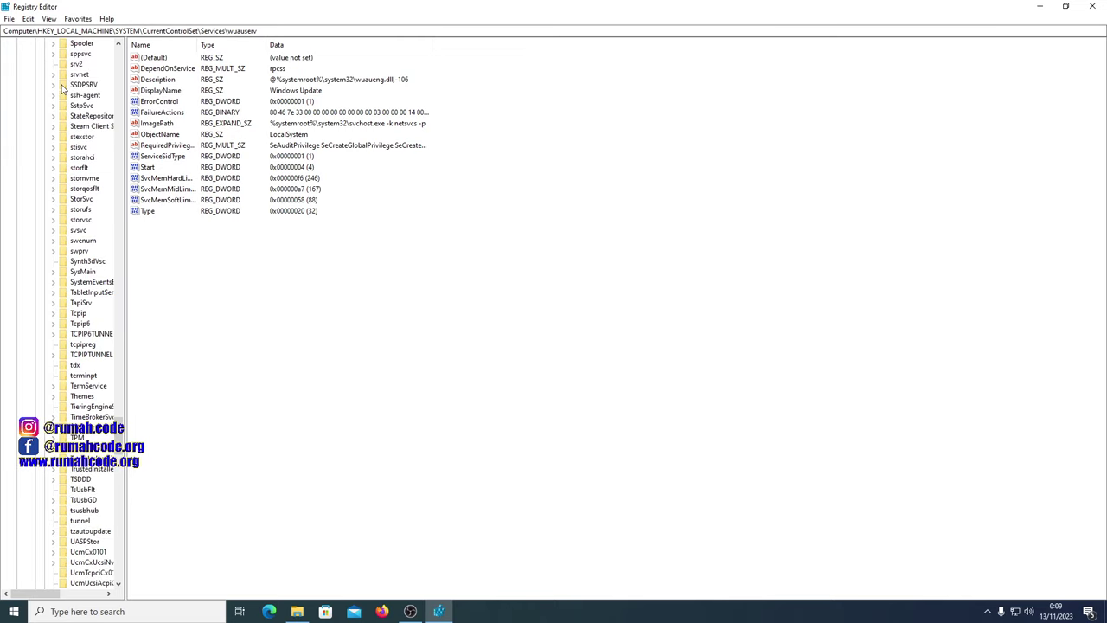
scroll(62, 86, "up", 17)
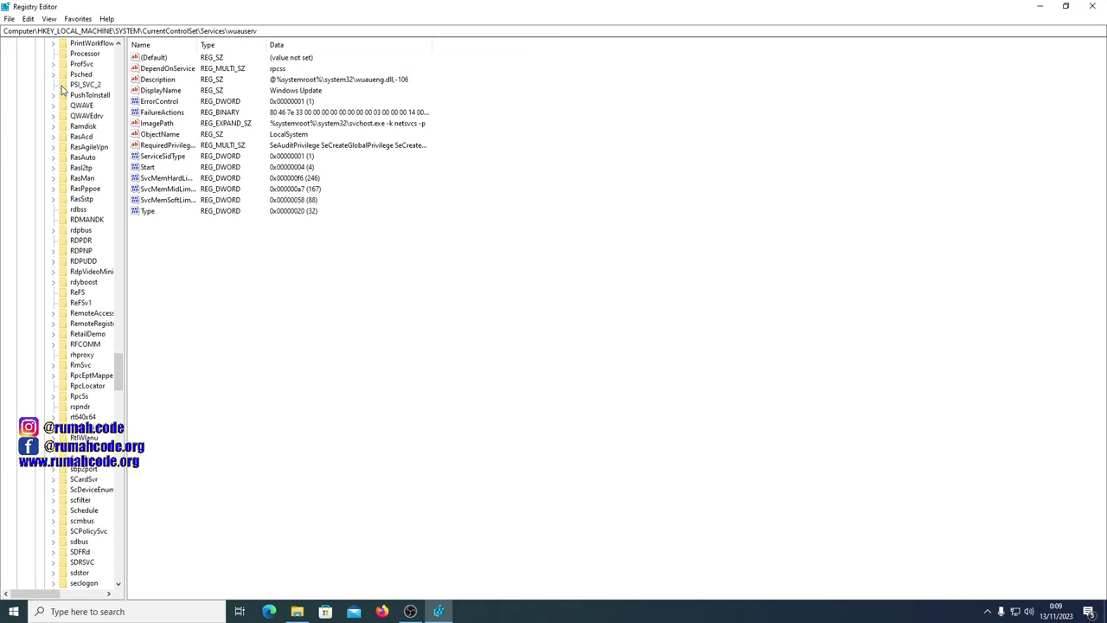
left_click_drag(117, 371, 117, 61)
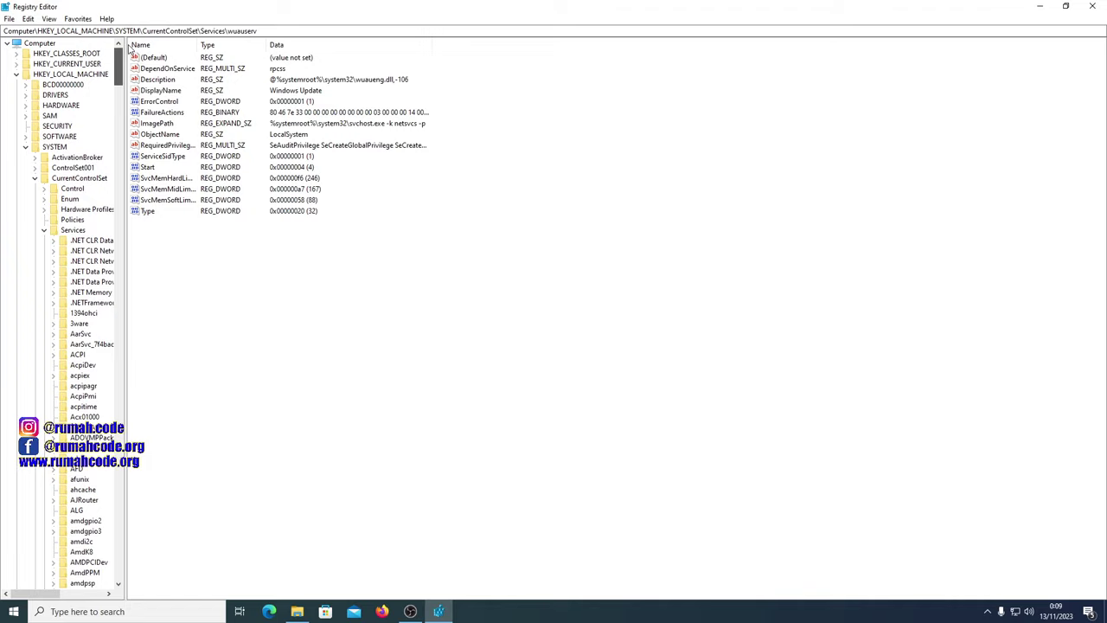
left_click(62, 76)
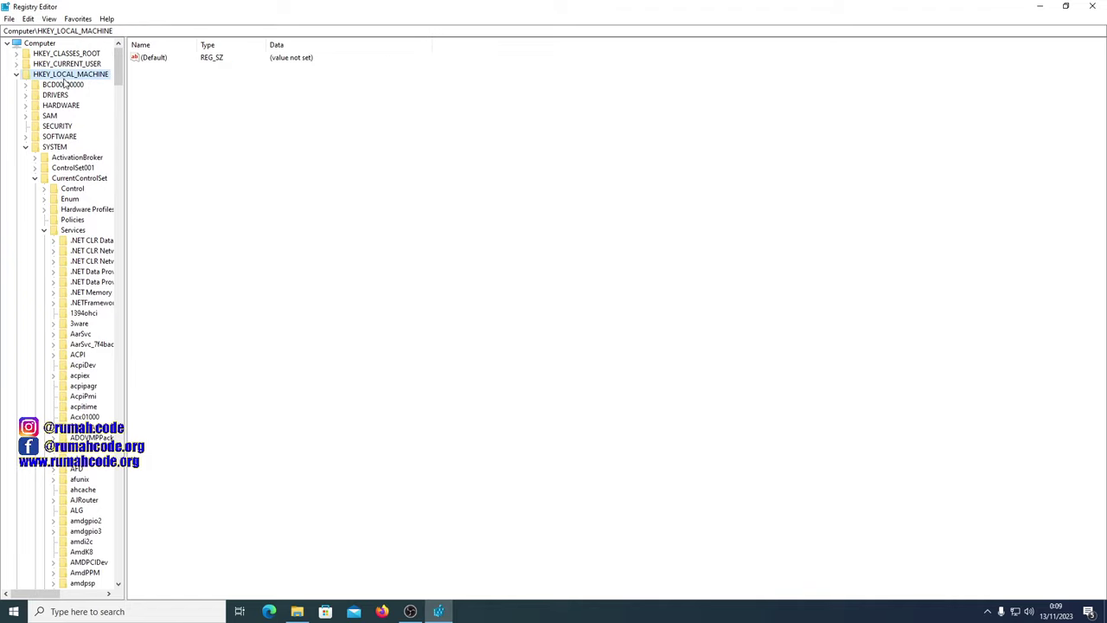
left_click(52, 148)
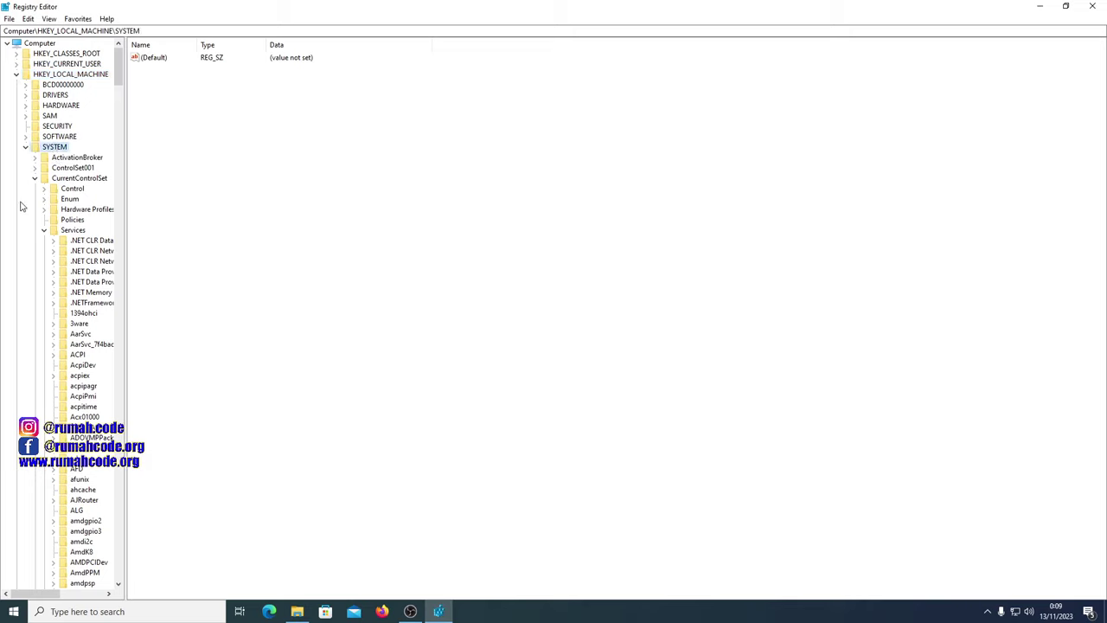
left_click(91, 179)
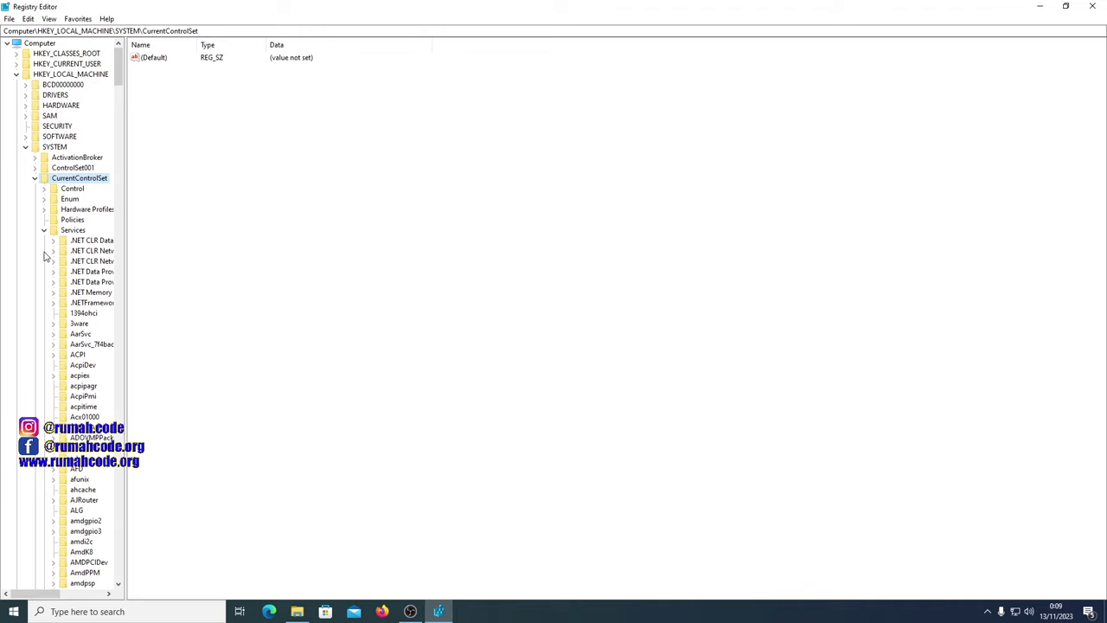
left_click(76, 230)
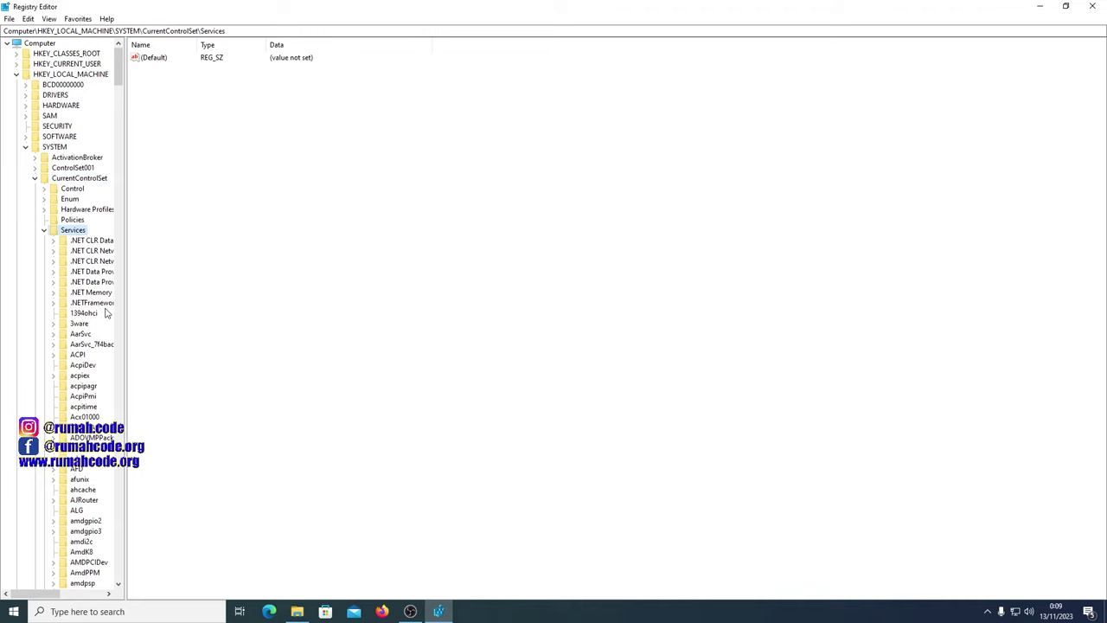
Widen the key tree and select the wuauserv key under Services to show its values.
scroll(65, 272, "down", 17)
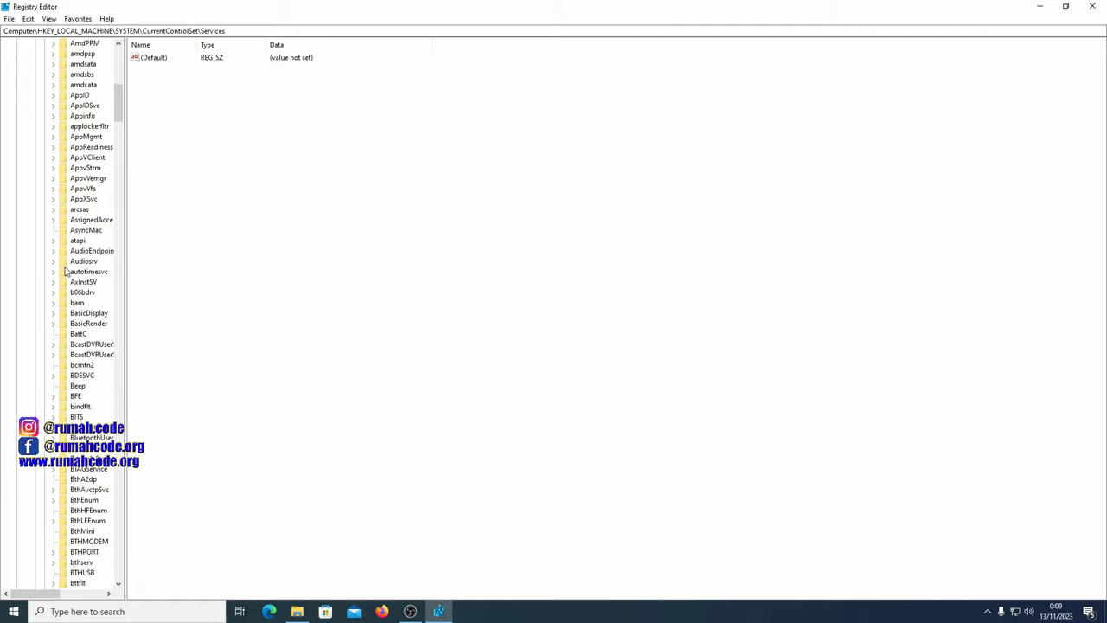
scroll(65, 272, "down", 8)
left_click_drag(118, 124, 272, 493)
scroll(90, 544, "down", 7)
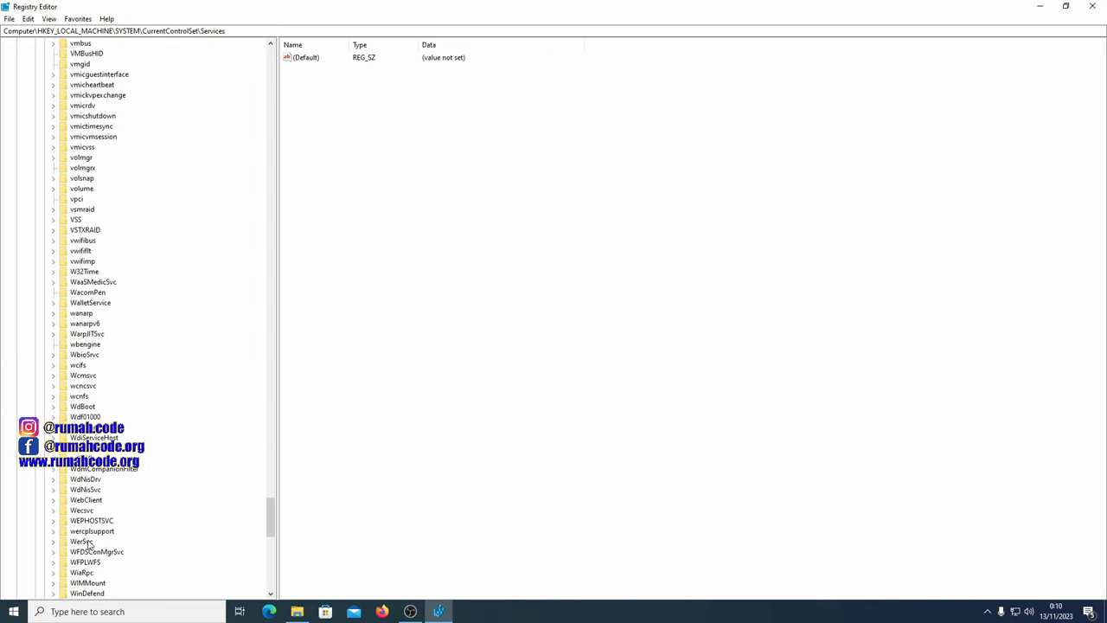
scroll(89, 543, "down", 7)
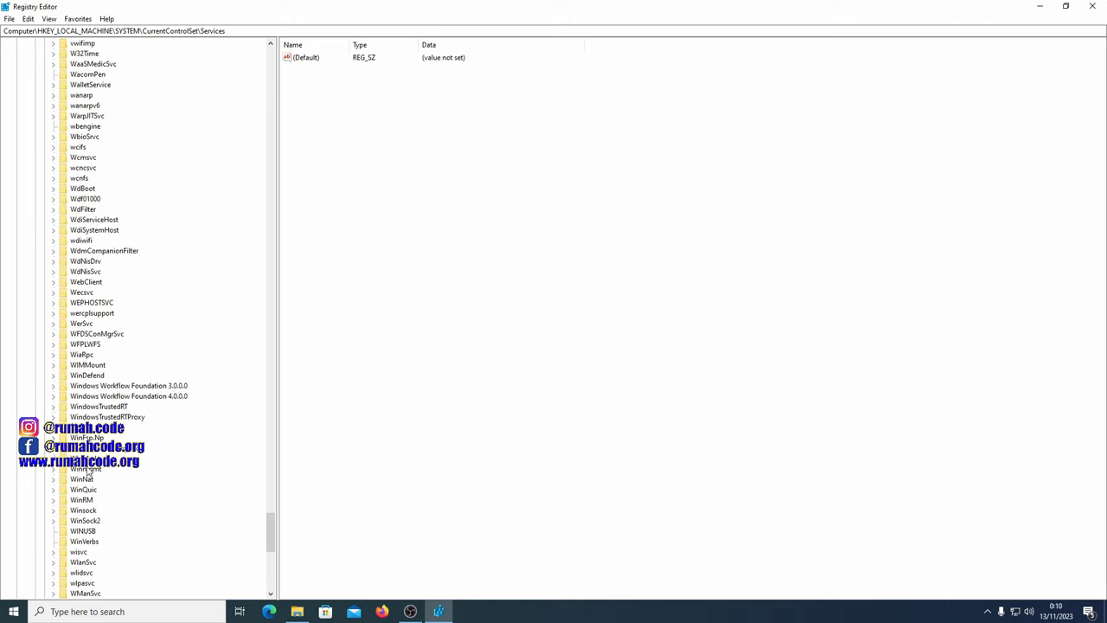
scroll(89, 534, "down", 7)
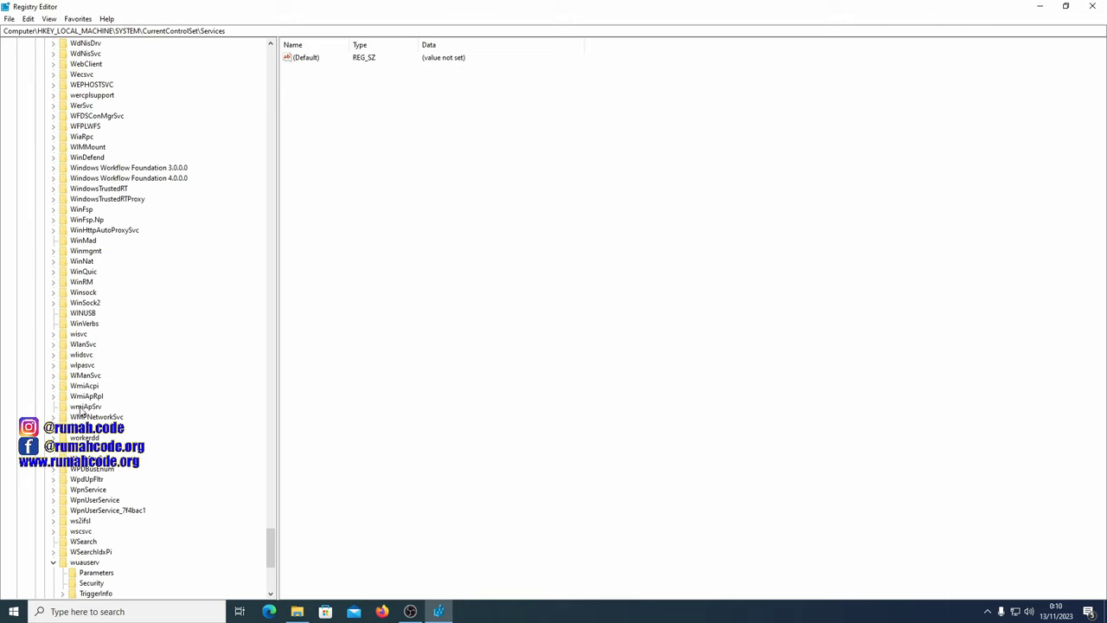
scroll(82, 387, "down", 3)
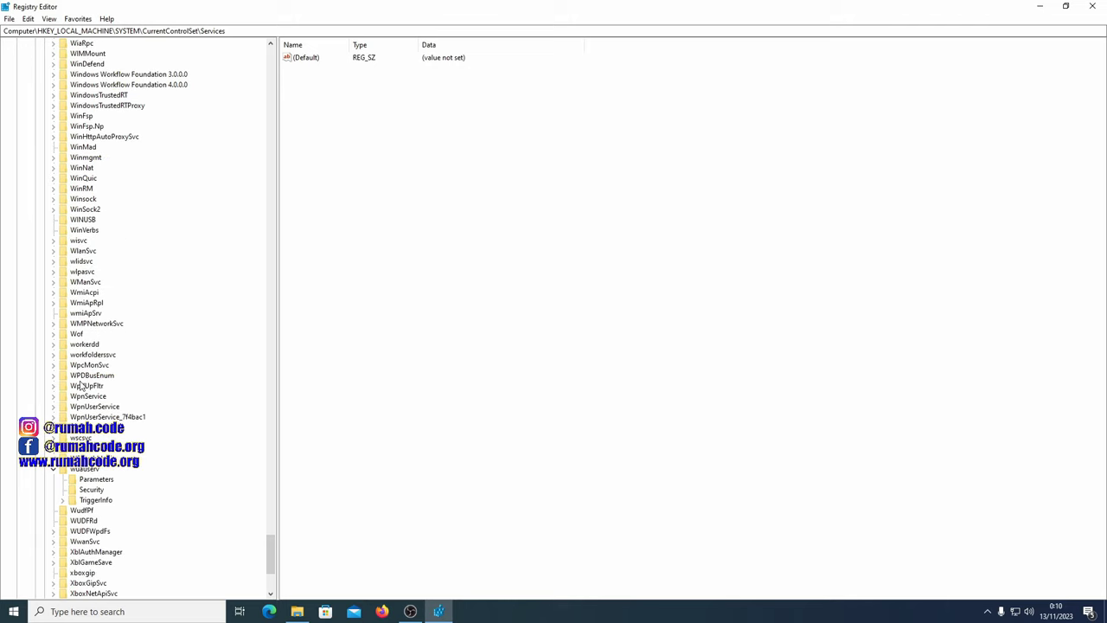
left_click(97, 472)
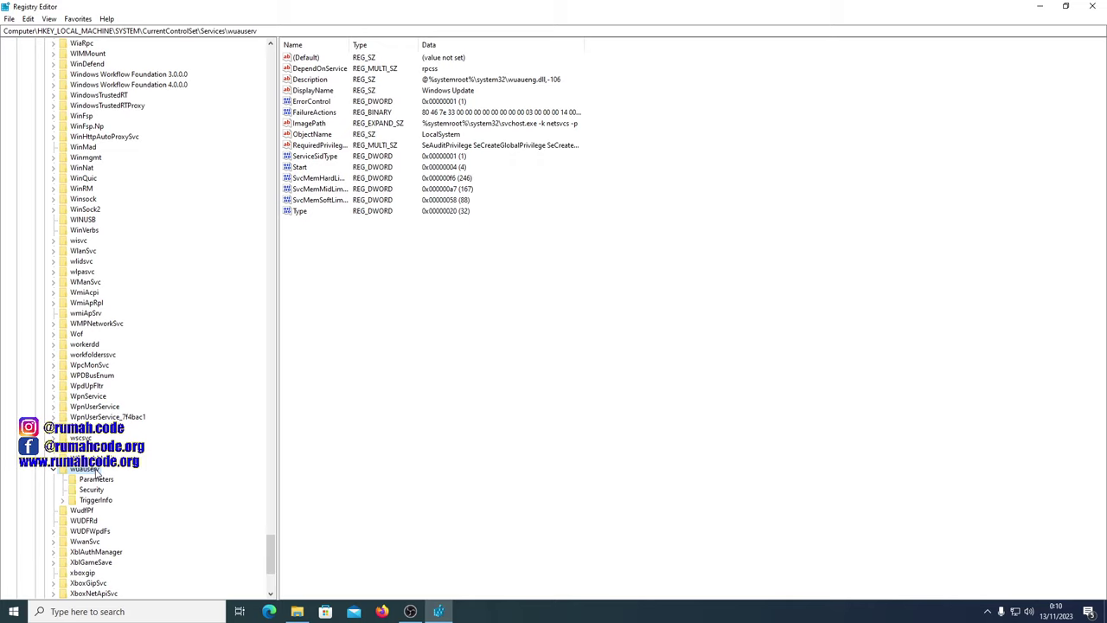
left_click(511, 435)
Set the DependOnService value of the wuauserv key to rpcss1.
double_click(314, 69)
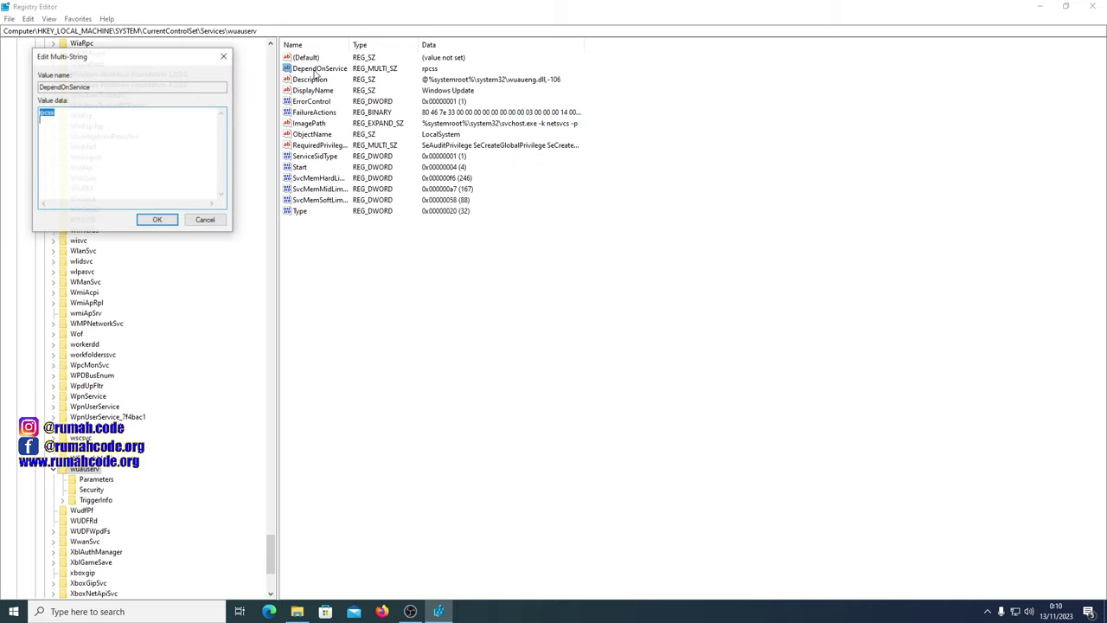
left_click(96, 128)
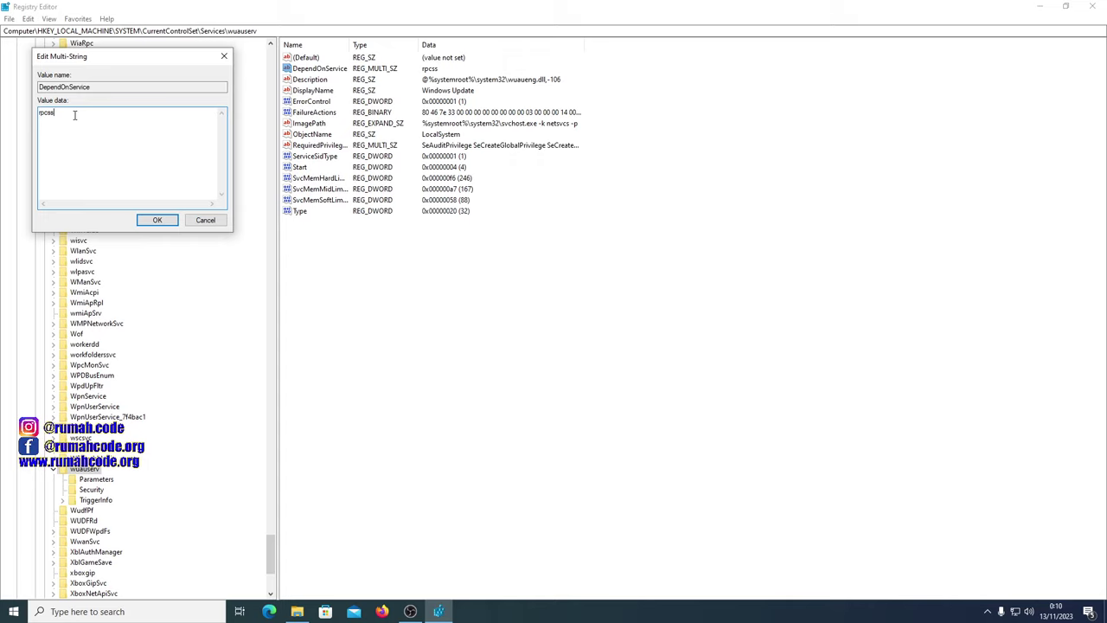
left_click(156, 220)
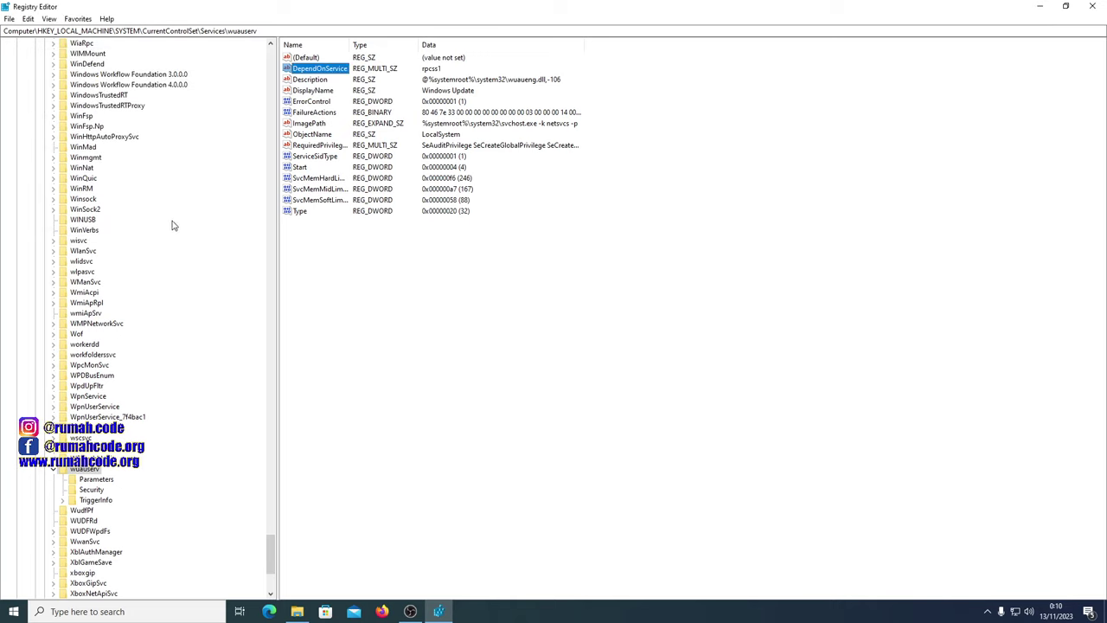
Set the wuauserv key's ImagePath value to %systemroot%\system32\svchost1.exe -k netsvcs -p, then close Registry Editor.
left_click(342, 130)
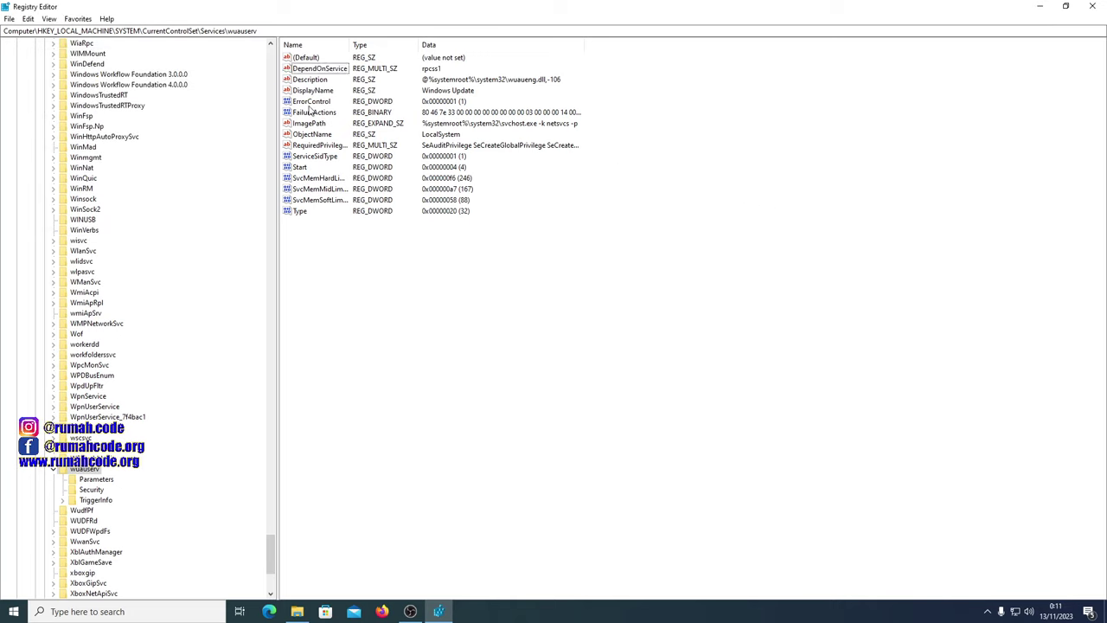
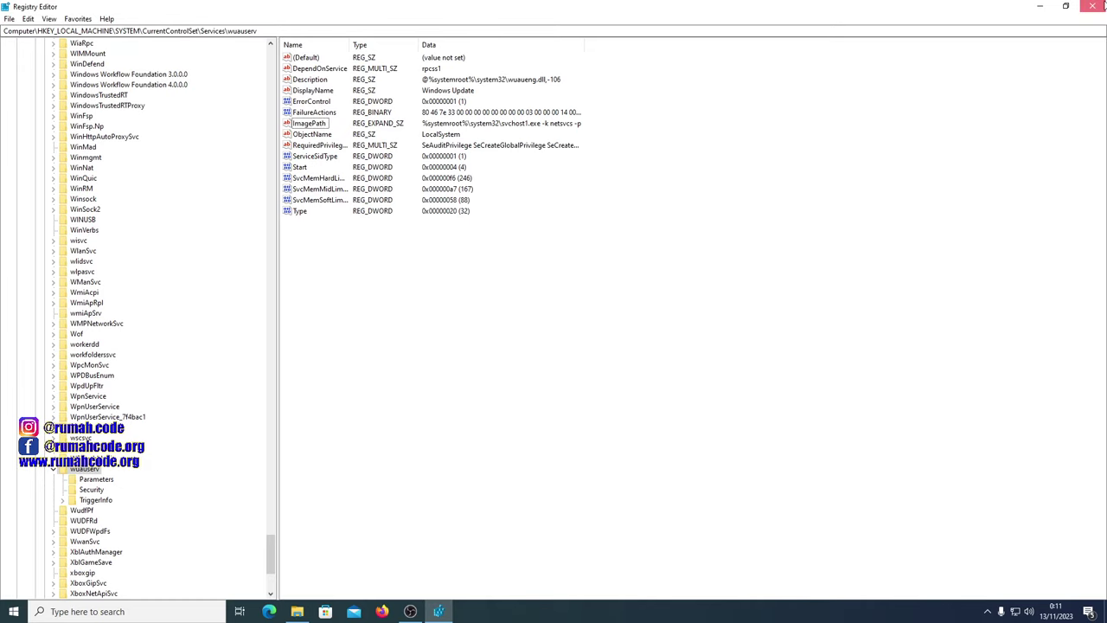
left_click(1093, 6)
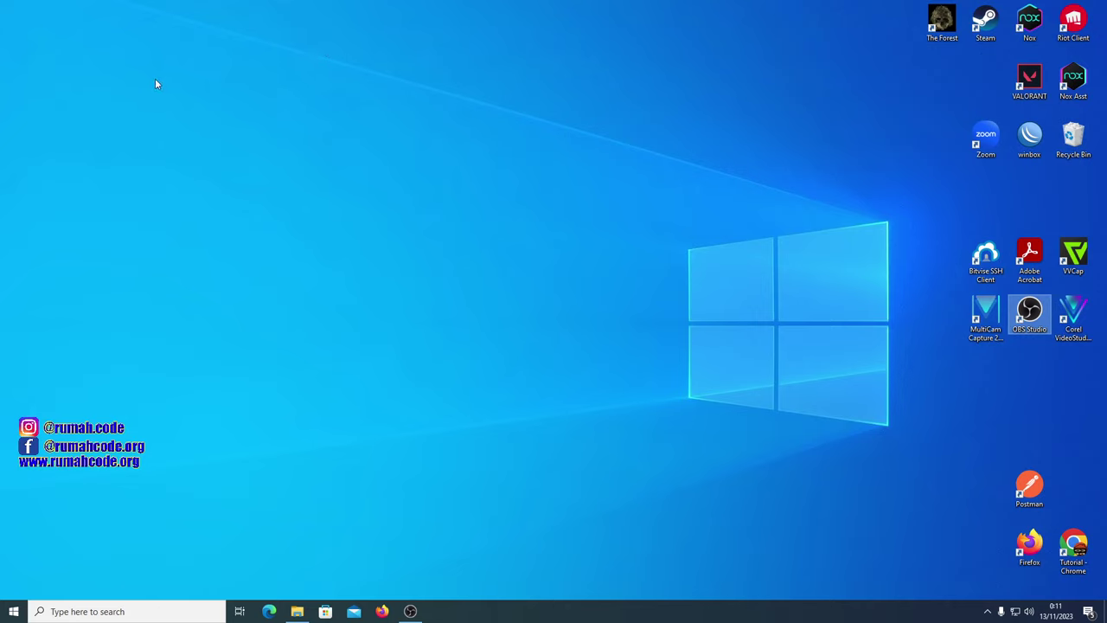